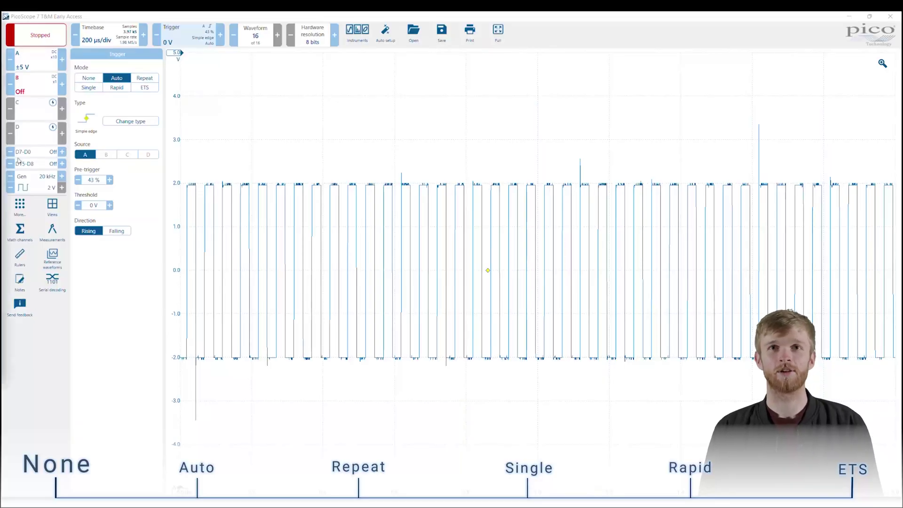
Run an untriggered live capture at 100 µs/div, then return the trigger to Auto.
click(89, 78)
click(46, 39)
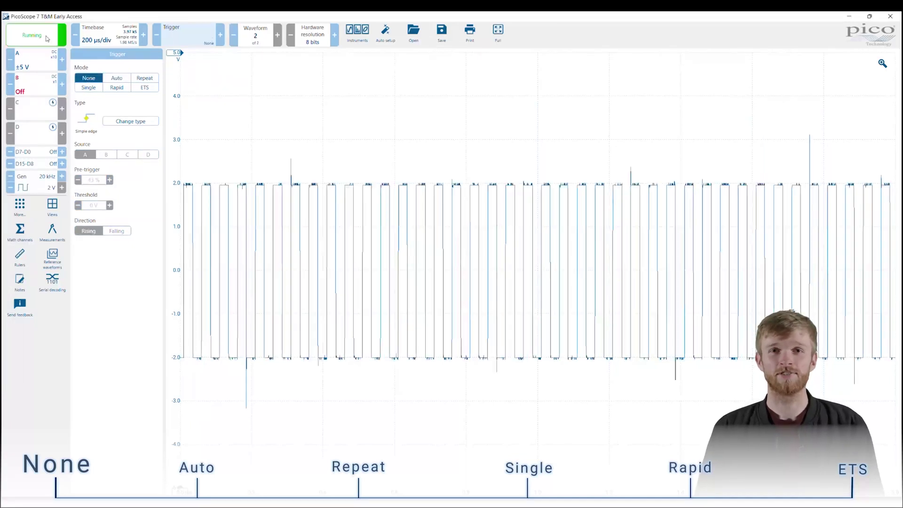
click(76, 38)
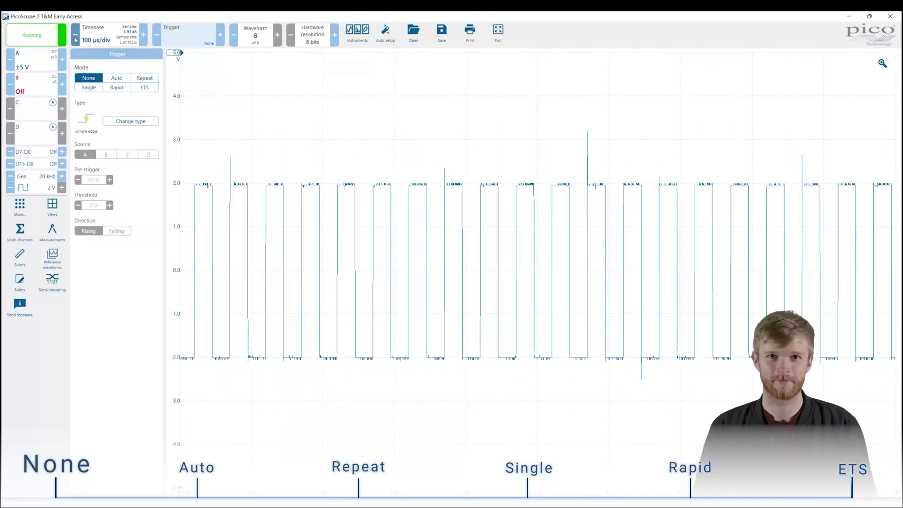
click(112, 79)
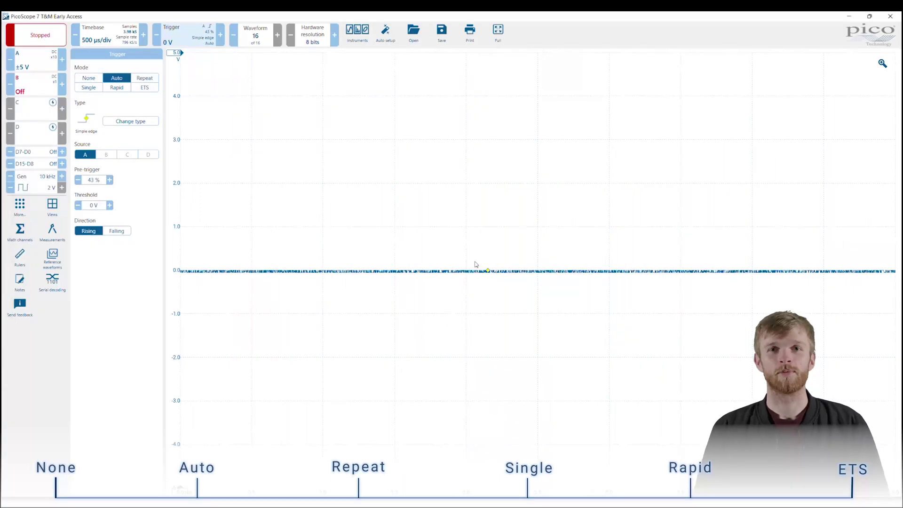
Run the live capture with Auto triggering at the 1 V threshold.
click(42, 36)
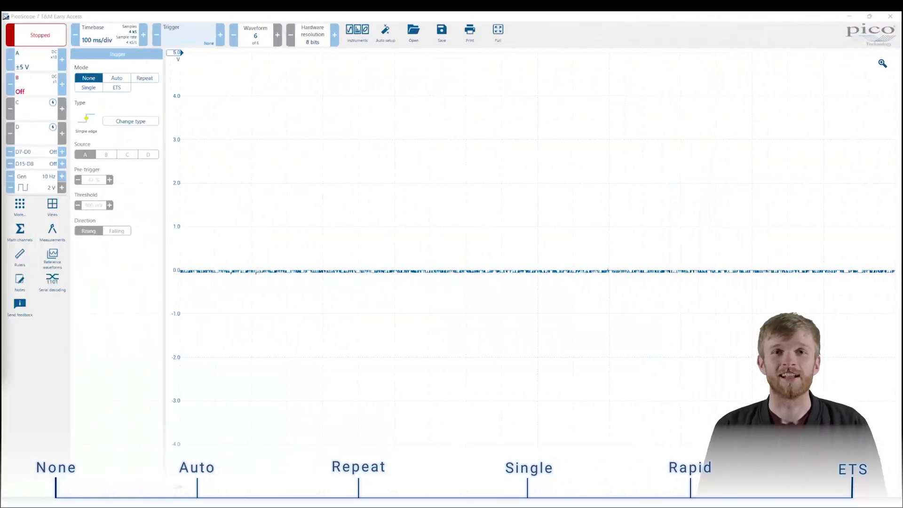
Set the trigger mode to Repeat and run a live square-wave capture.
click(143, 79)
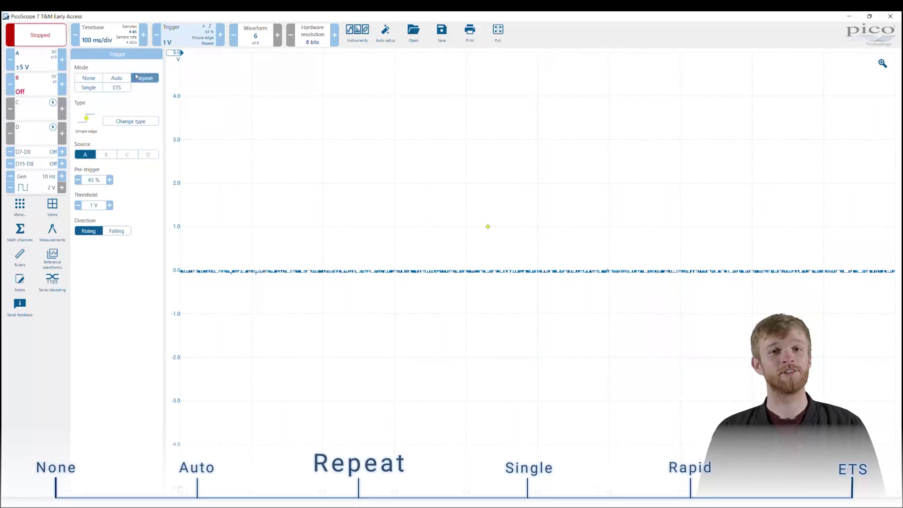
click(40, 37)
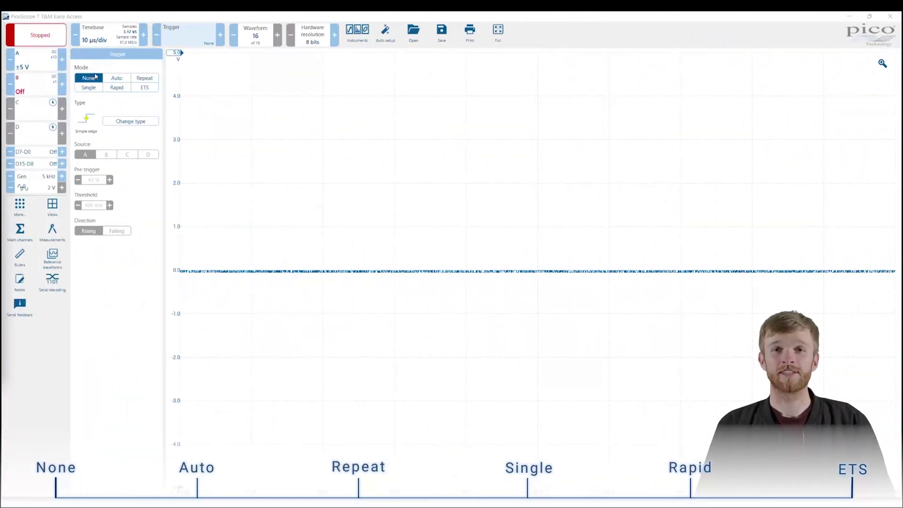
Switch to Single trigger mode and take three one-shot captures of the pulse train.
click(96, 87)
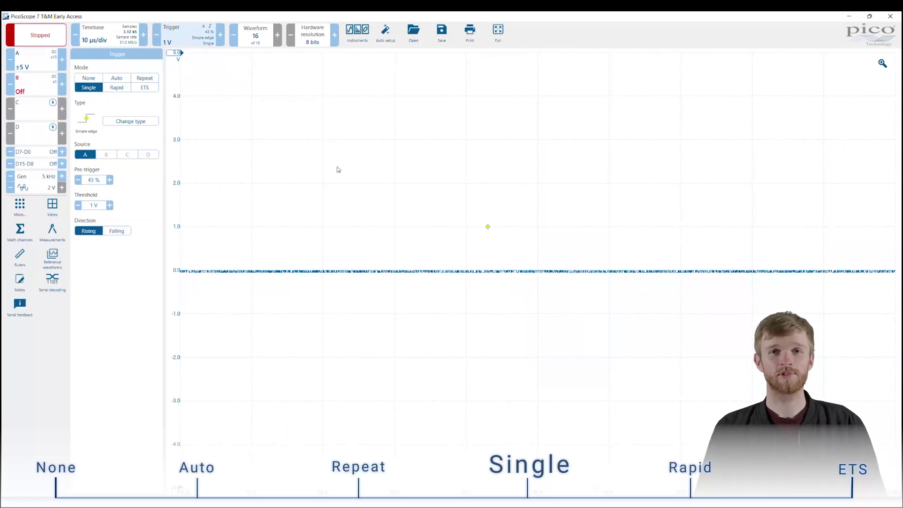
click(39, 37)
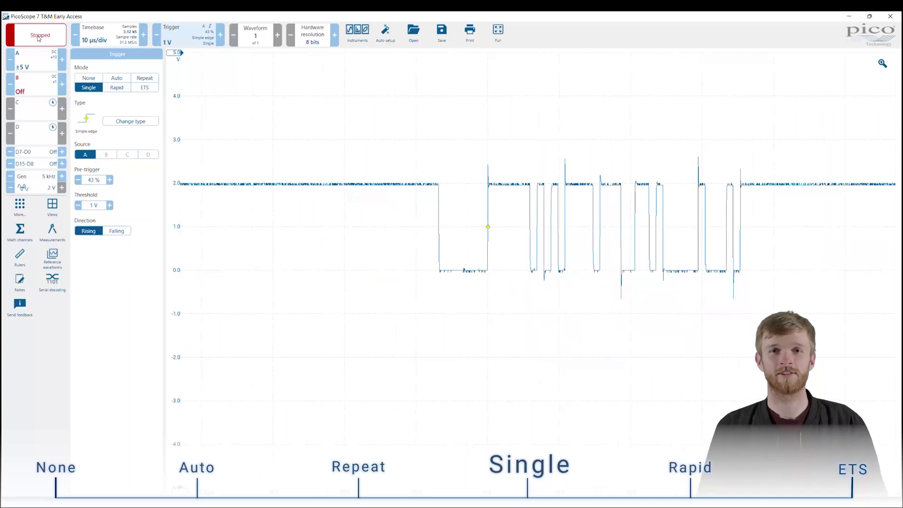
click(39, 37)
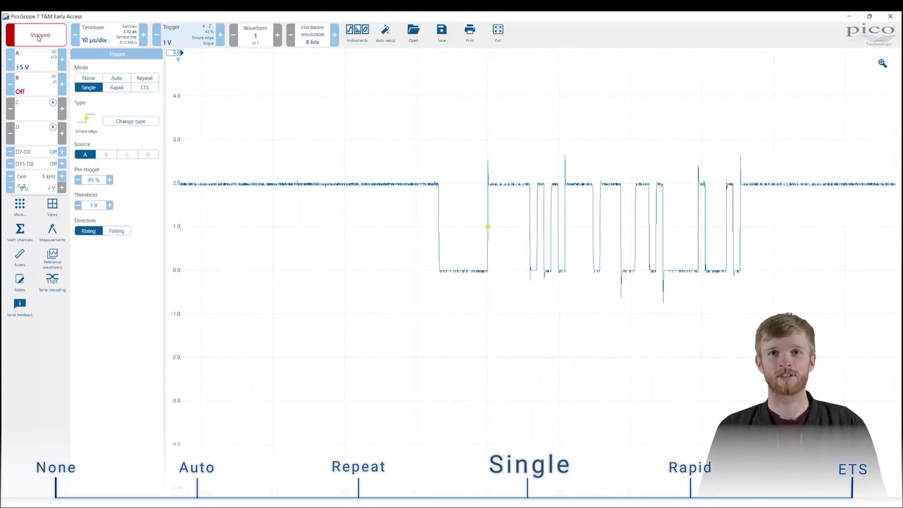
click(39, 37)
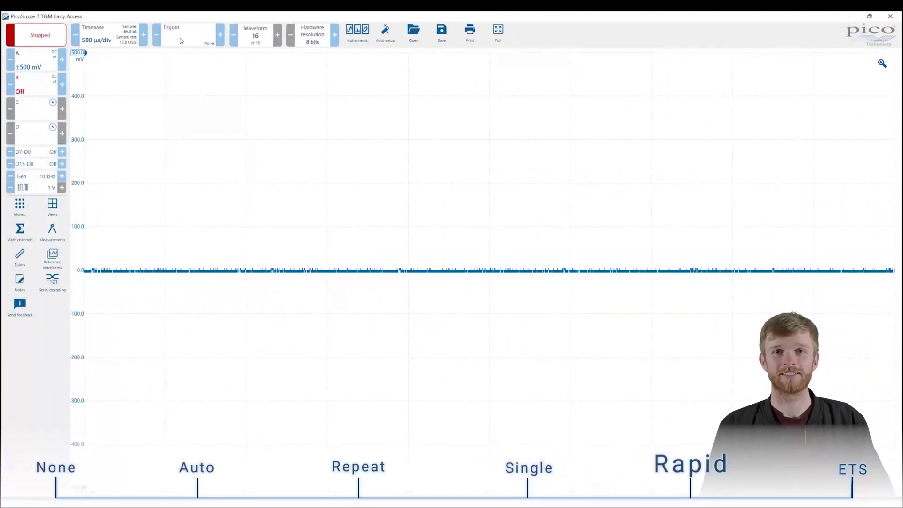
Set the trigger to Rapid mode and run three batches of 25 captures.
click(177, 42)
click(118, 88)
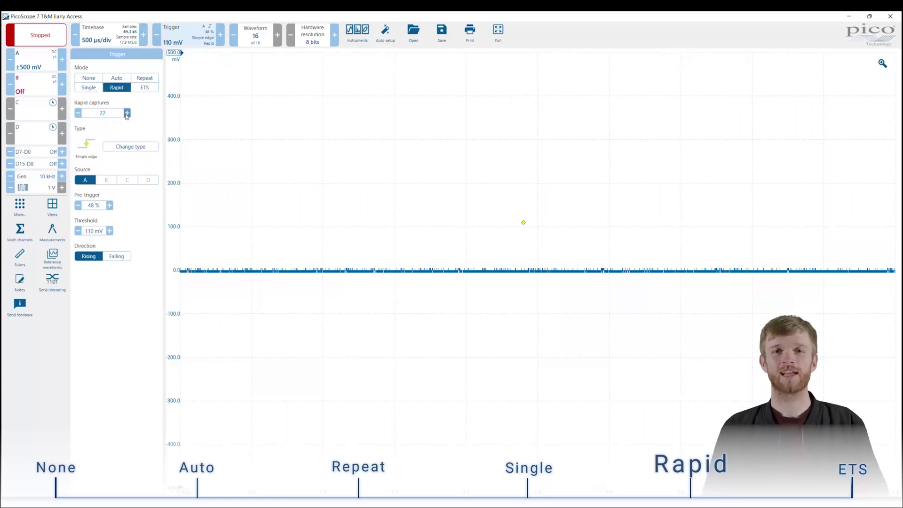
click(46, 42)
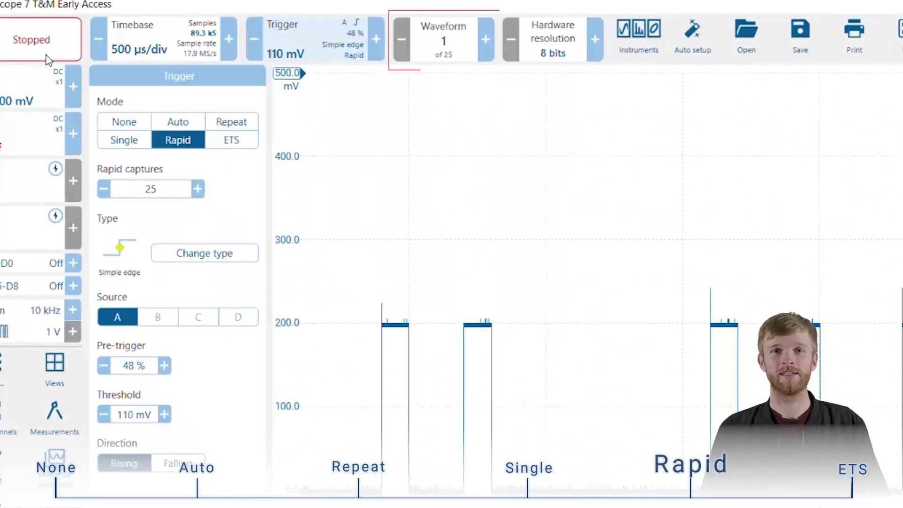
click(47, 59)
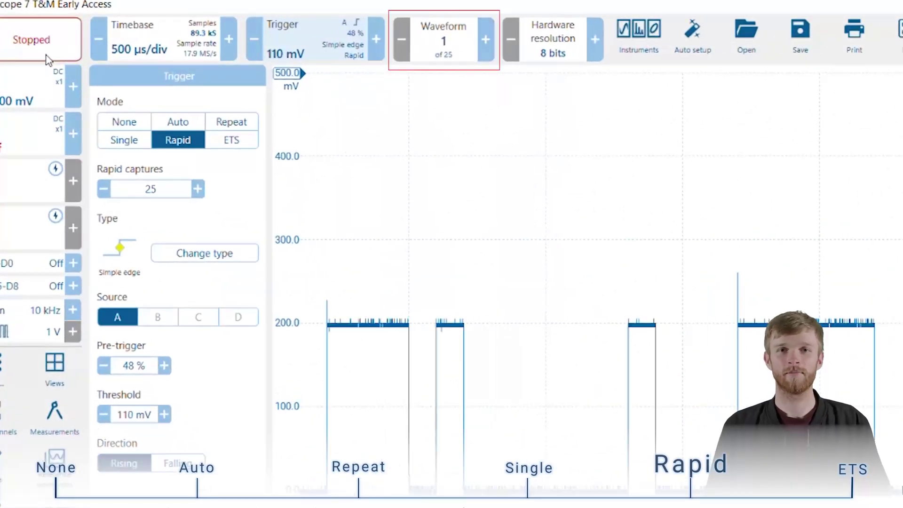
click(47, 60)
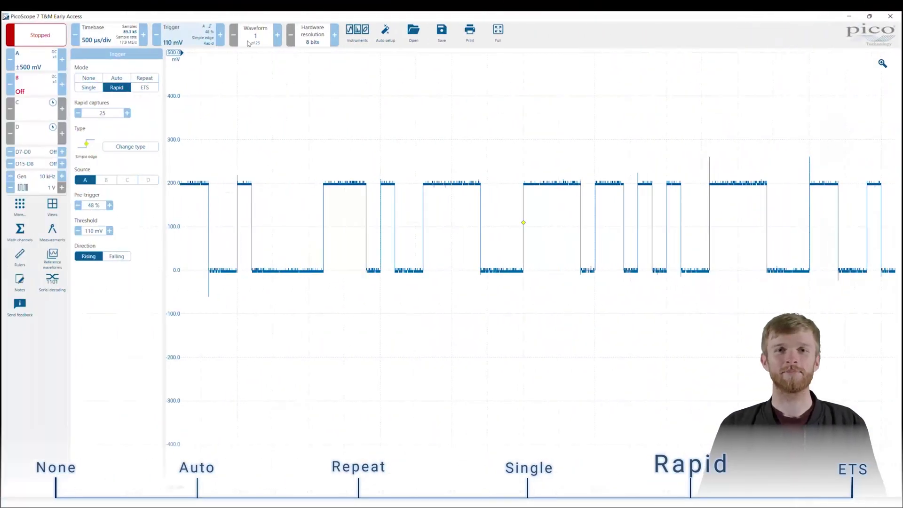
Show the waveform thumbnails and step forward through four captured waveforms.
click(249, 42)
click(280, 41)
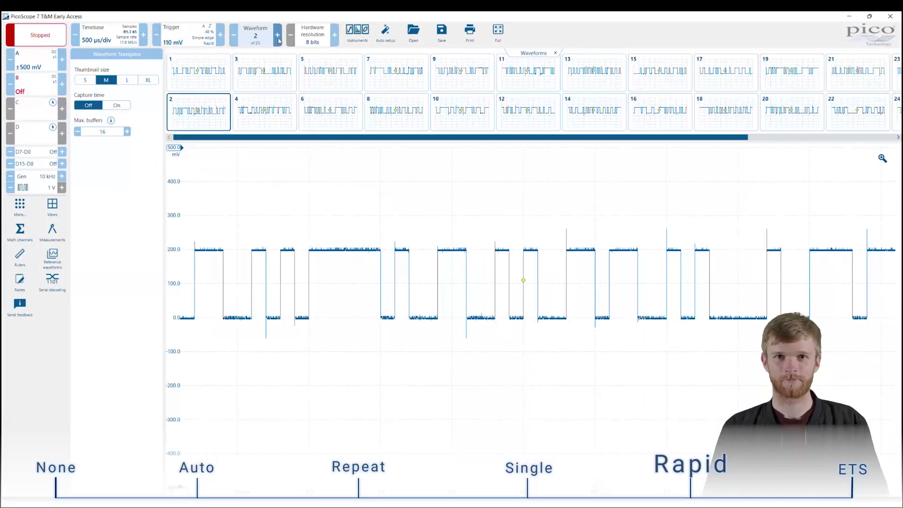
click(279, 40)
click(278, 40)
click(279, 40)
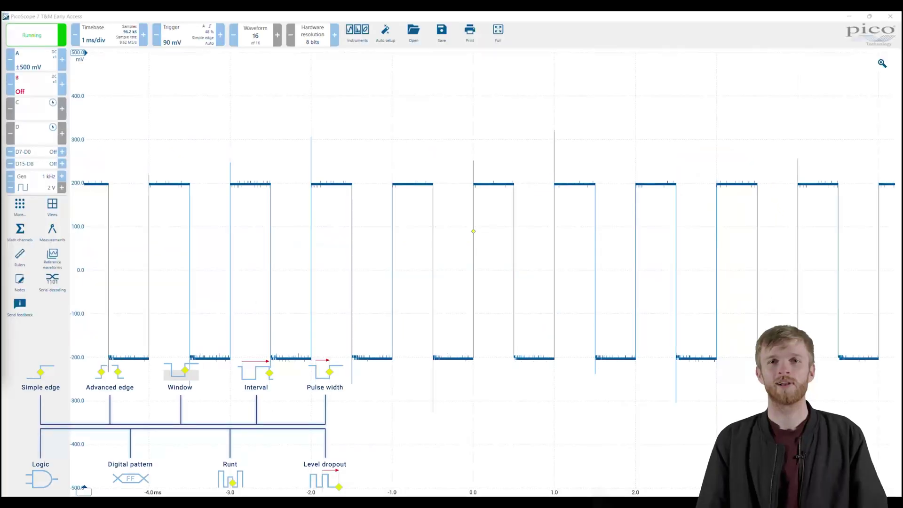
Change the trigger type to Simple edge.
click(167, 32)
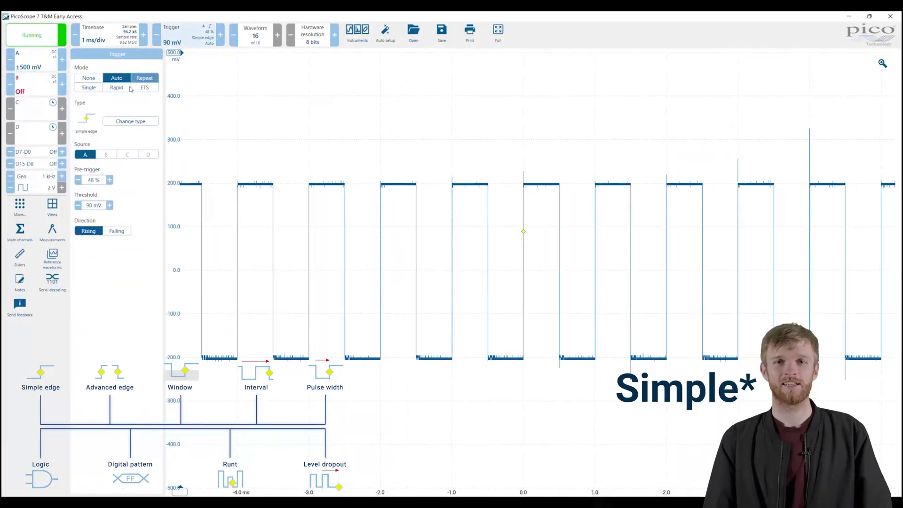
click(130, 122)
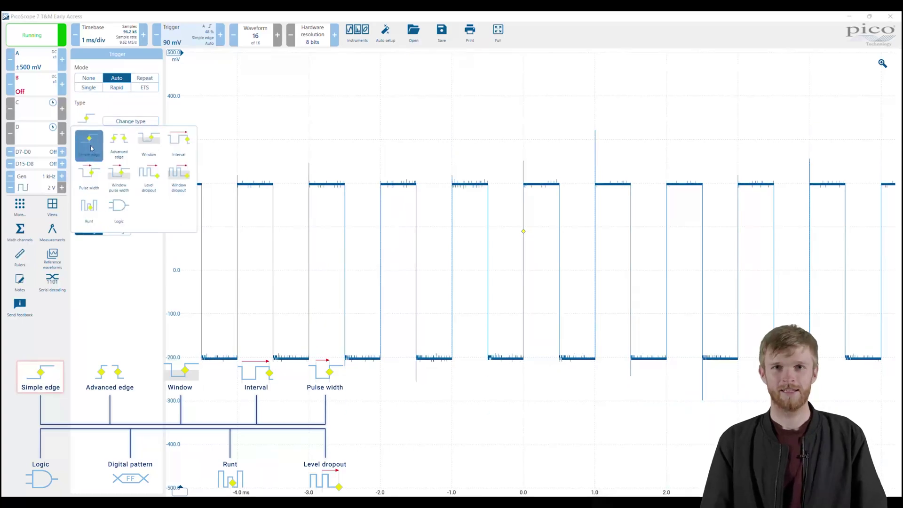
click(91, 146)
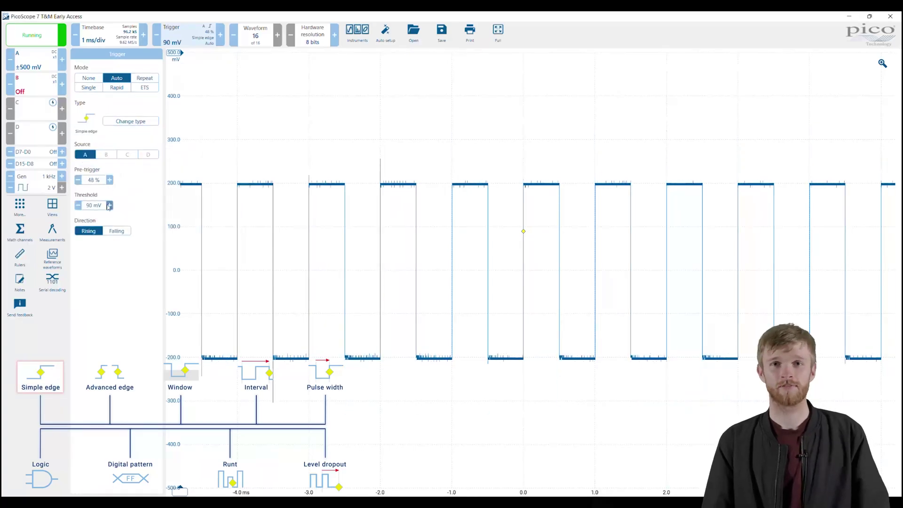
Lower the threshold to −80 mV, raise pre-trigger to 48%, and drag the trigger marker.
click(78, 206)
click(78, 205)
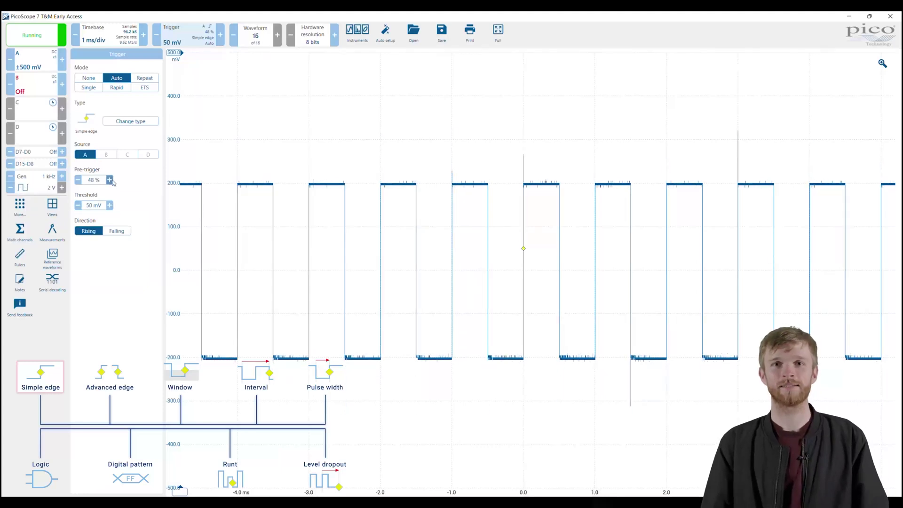
click(109, 180)
click(109, 180)
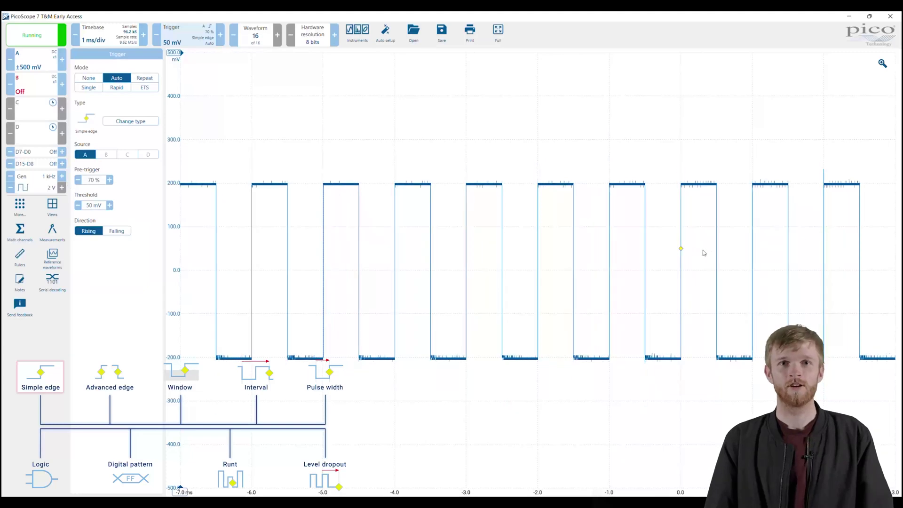
drag(683, 253, 647, 254)
mouse_move(547, 261)
mouse_down()
mouse_move(524, 254)
mouse_move(526, 223)
mouse_up()
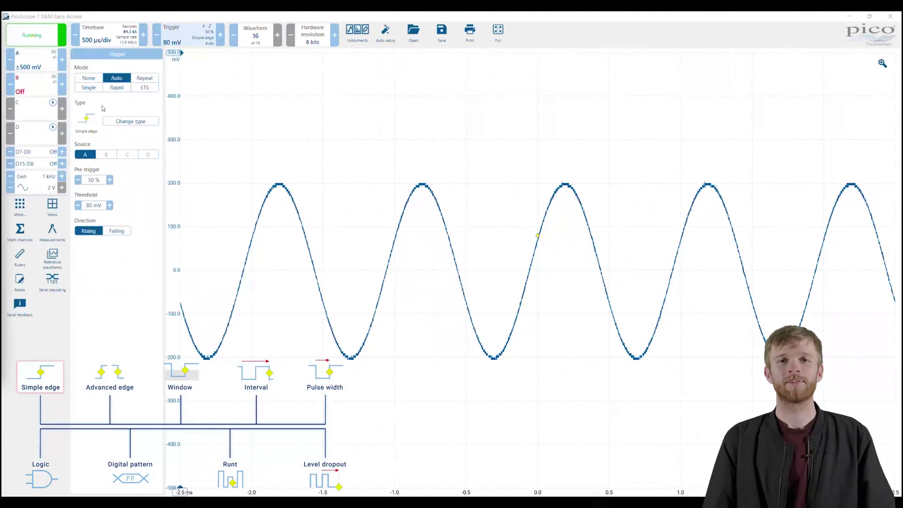
Switch to Advanced edge triggering, trying falling and either edges before returning to rising.
click(130, 121)
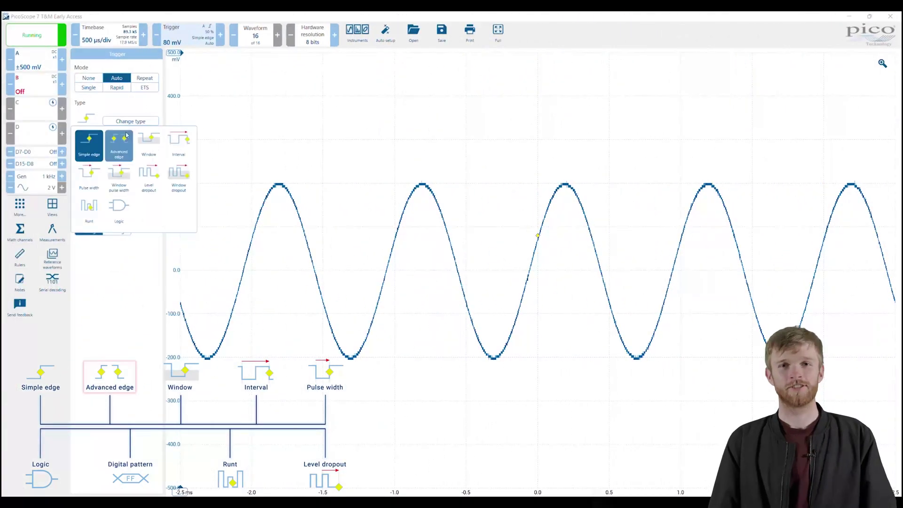
click(125, 153)
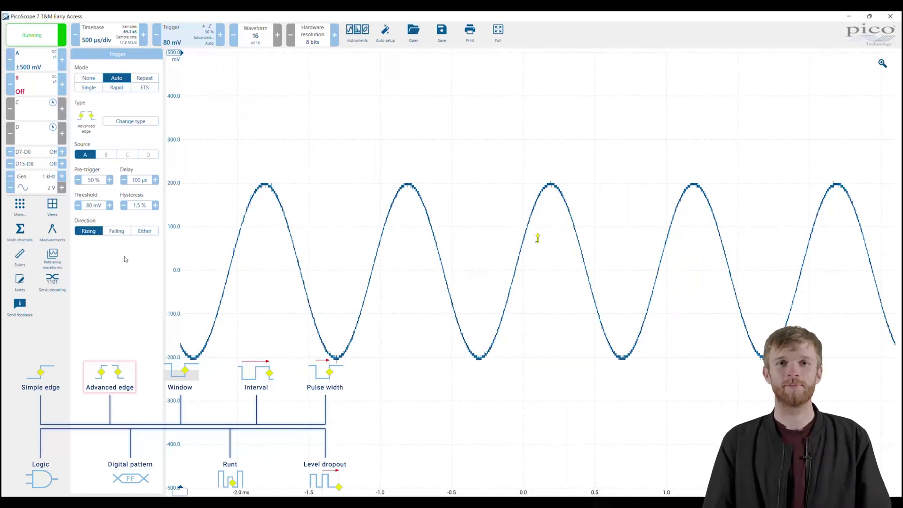
click(117, 231)
click(144, 232)
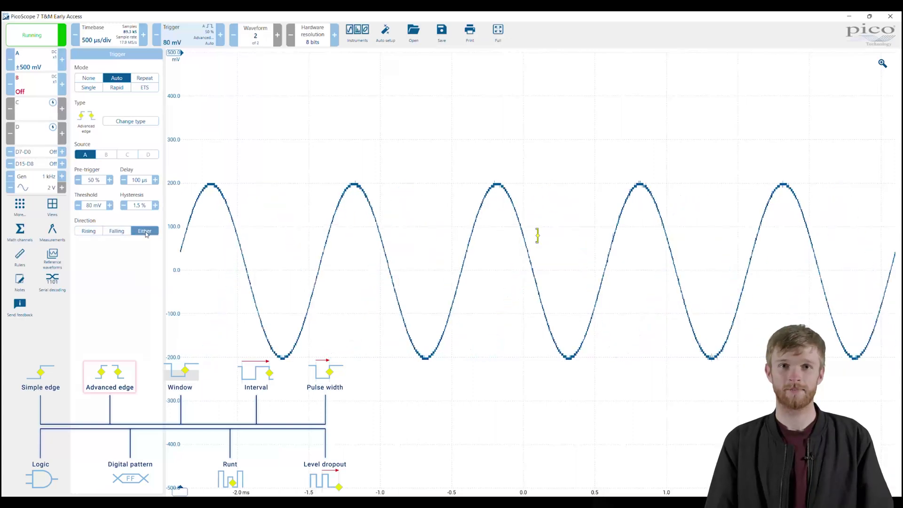
click(88, 230)
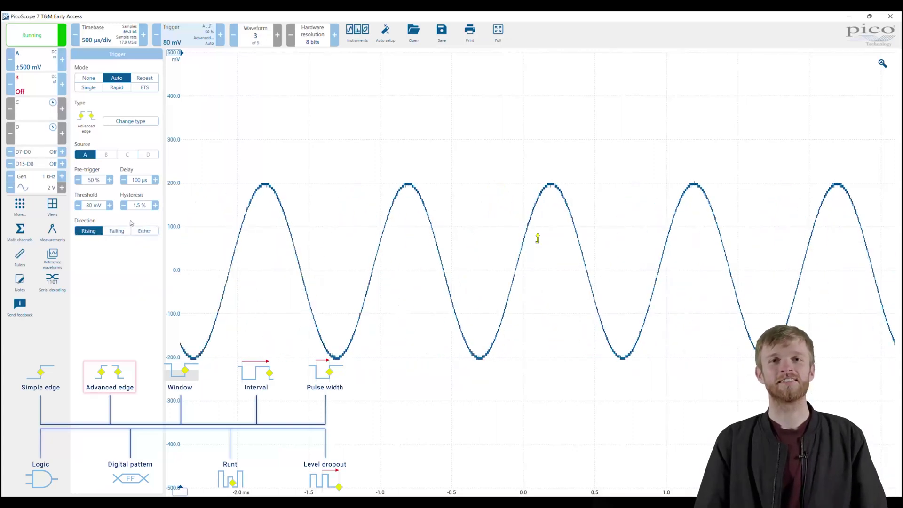
Step the trigger delay down to 9 µs and fine-tune hysteresis to 5%.
click(156, 180)
click(156, 180)
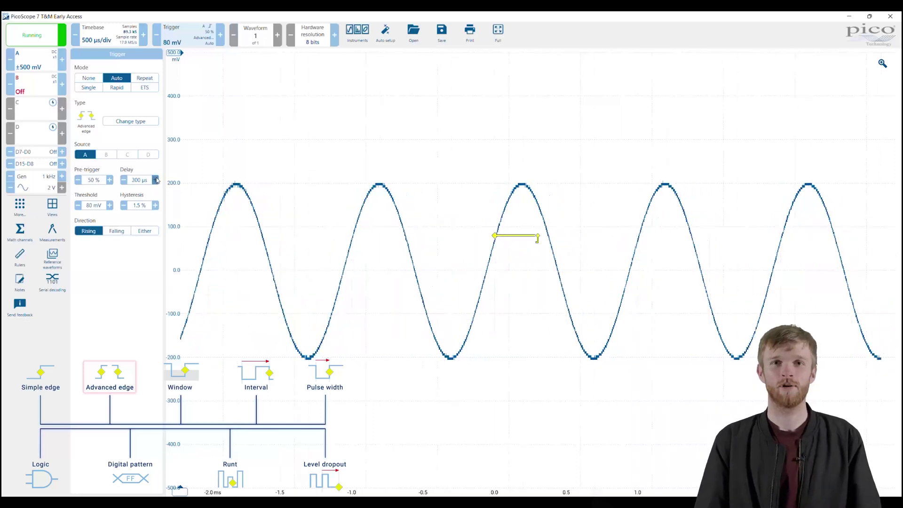
click(124, 180)
click(124, 180)
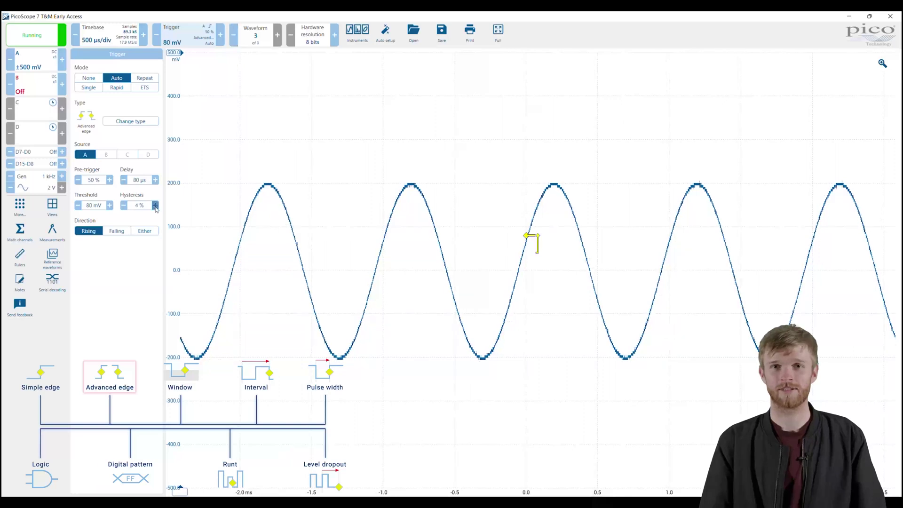
click(124, 180)
click(123, 180)
click(124, 181)
click(124, 205)
click(124, 206)
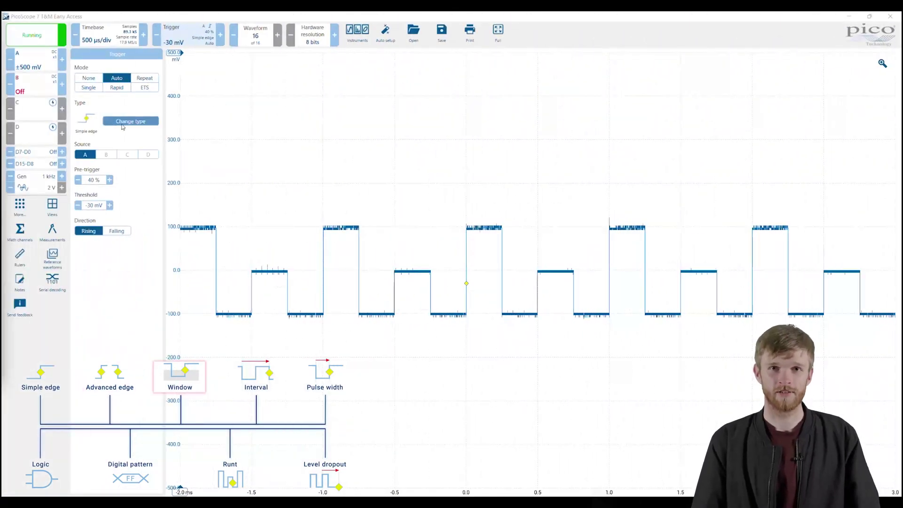
Switch to a Window trigger and drag its thresholds to 20 mV and 300 mV.
click(123, 121)
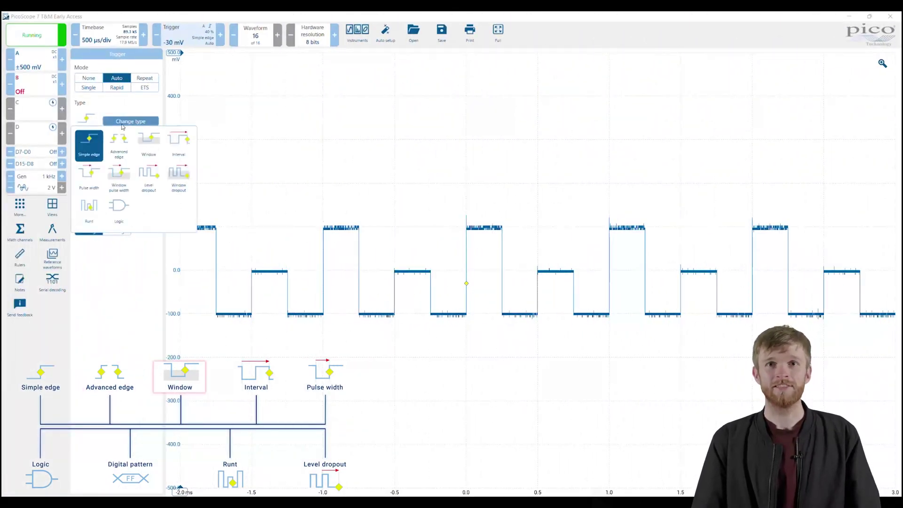
click(149, 146)
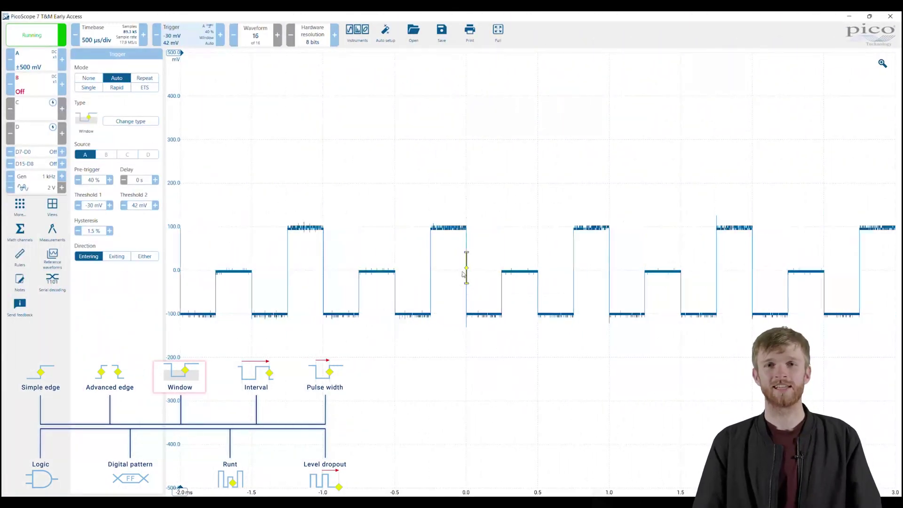
drag(467, 253, 468, 234)
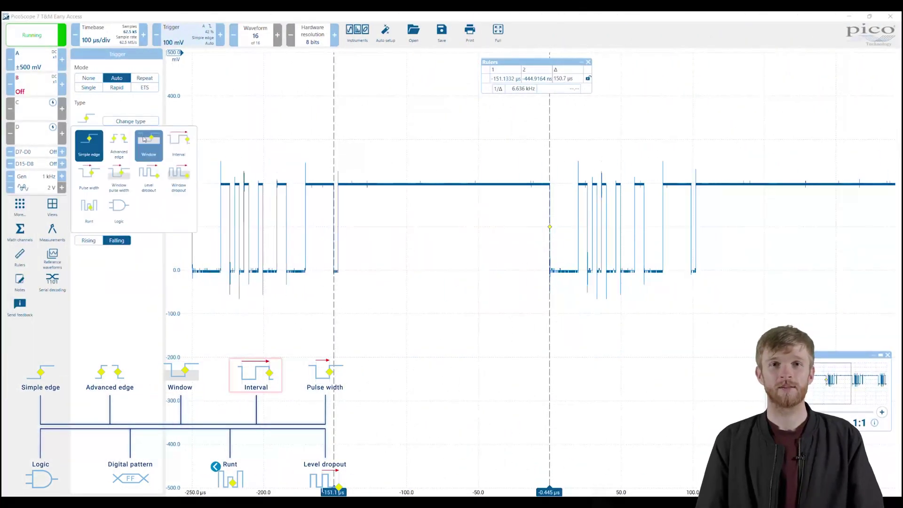
Choose the Interval trigger starting on a falling edge, with Time 1 raised to 60 µs.
click(174, 147)
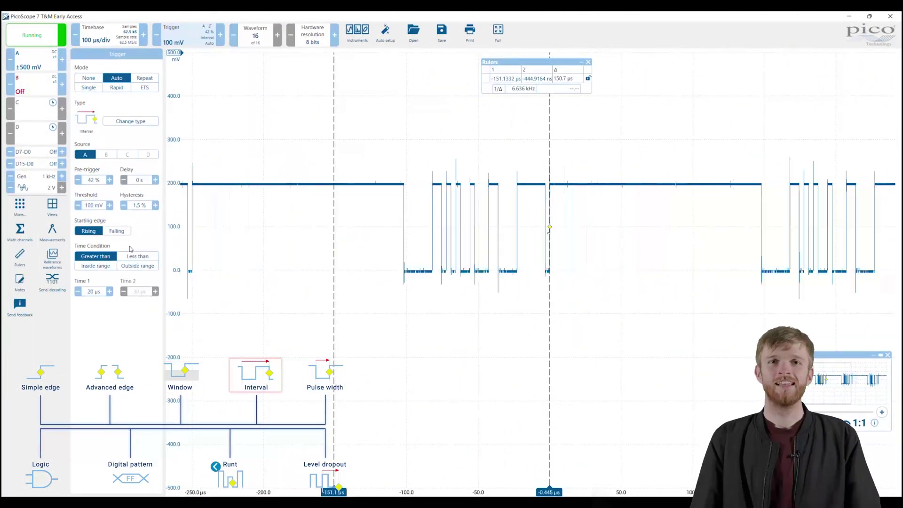
click(118, 232)
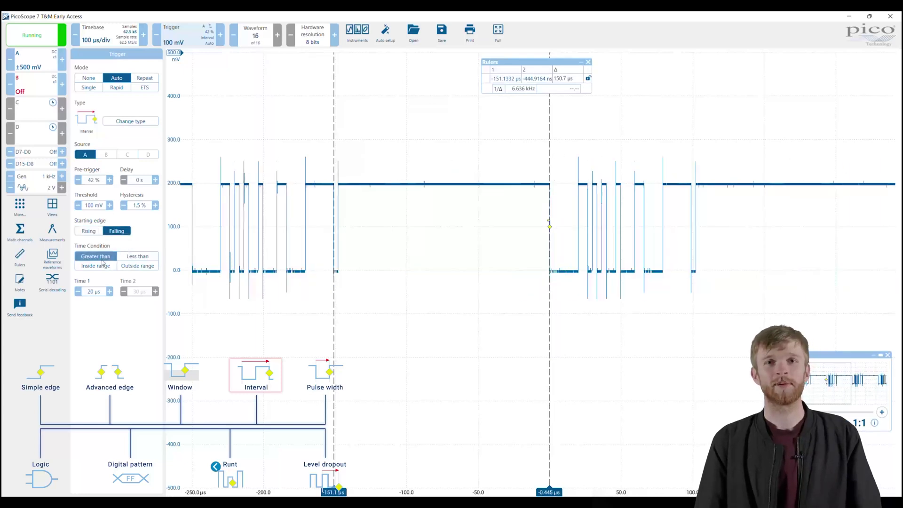
click(110, 292)
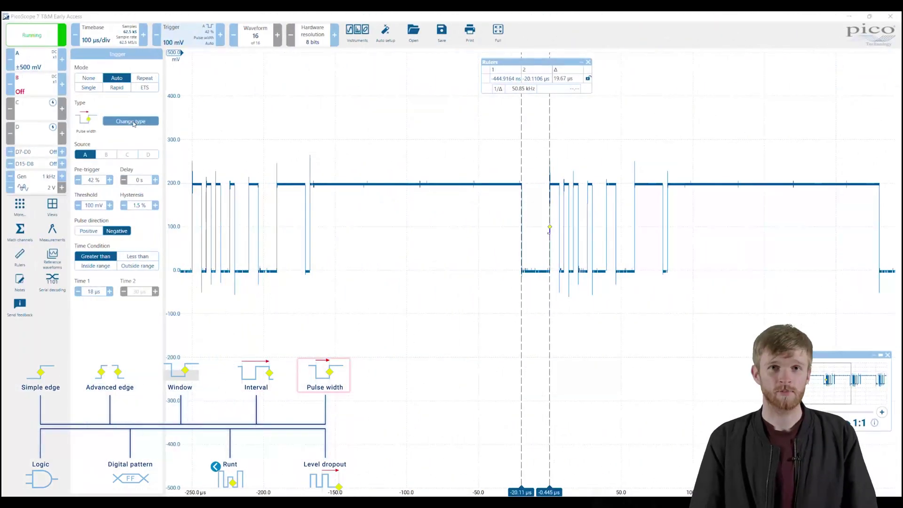
Switch the trigger type to Pulse width for negative pulses longer than 18 µs.
click(131, 120)
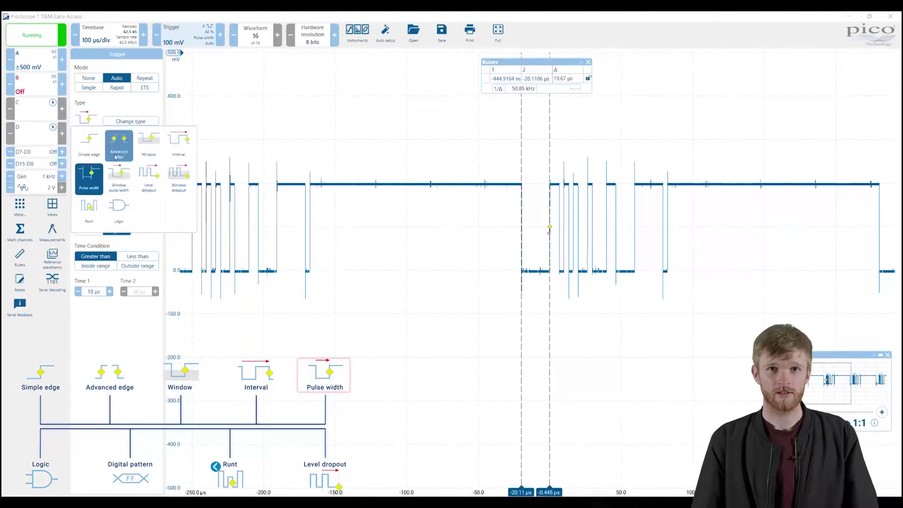
click(91, 182)
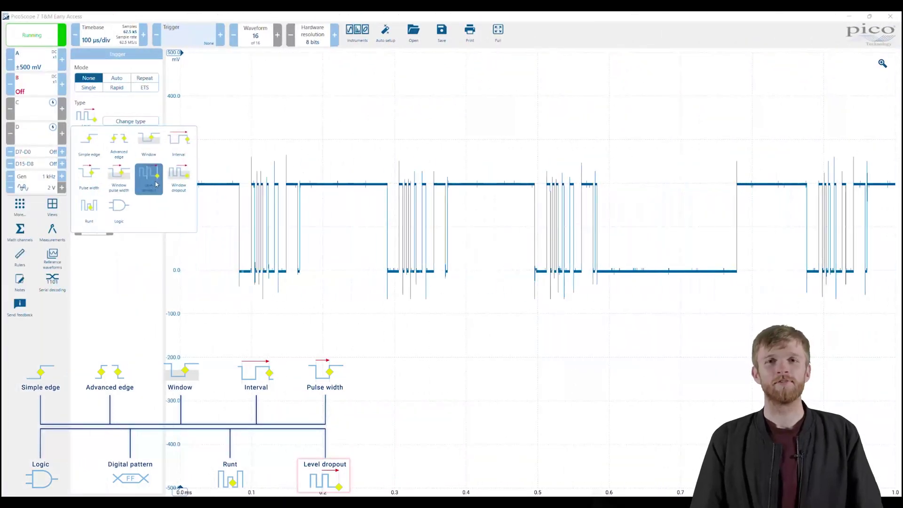
Capture a single-shot level-dropout trigger, then shift the trigger point to the earlier edge and recapture.
click(157, 183)
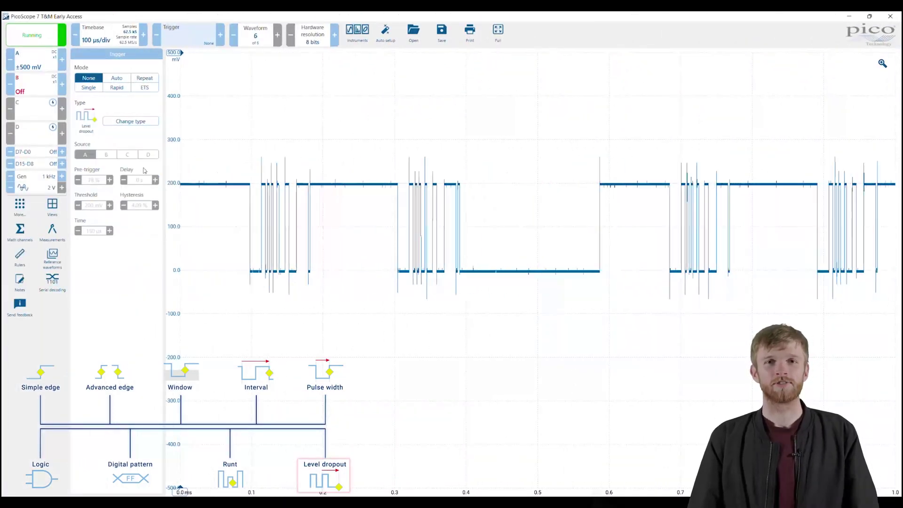
click(94, 90)
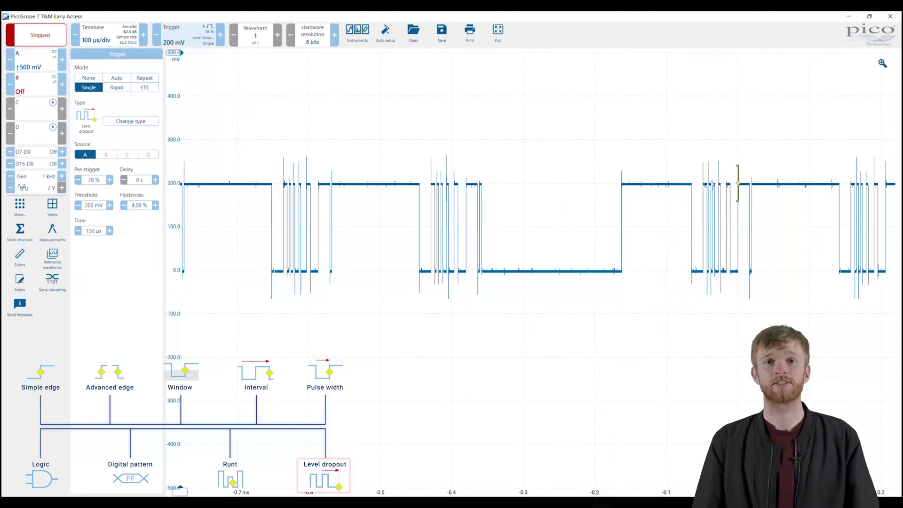
drag(738, 186, 675, 185)
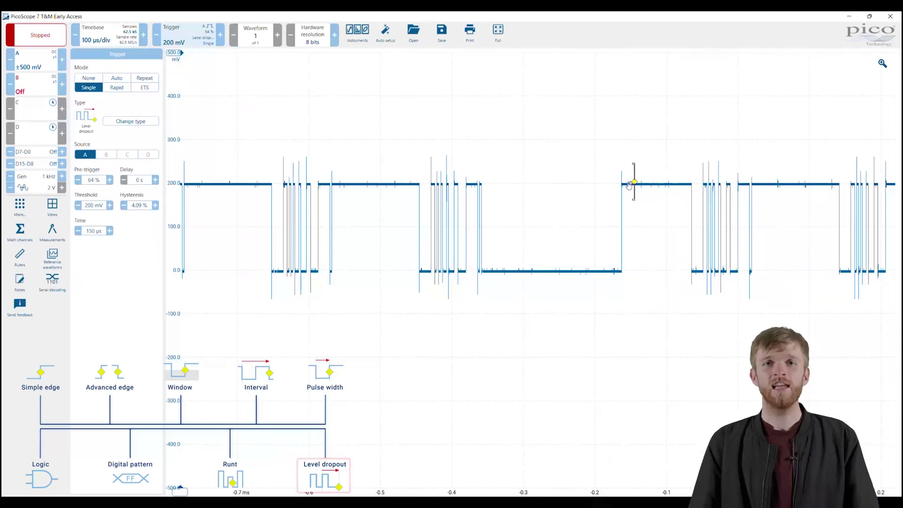
click(38, 41)
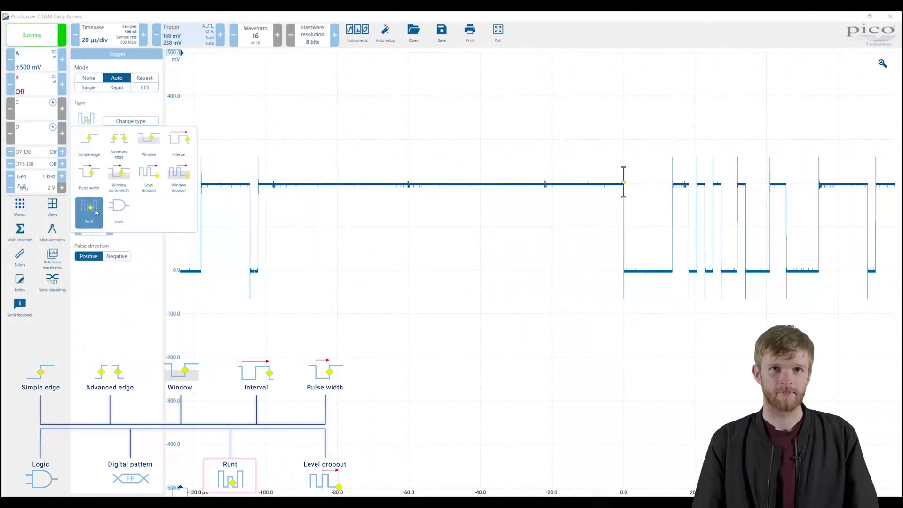
Switch to a runt trigger, lower its thresholds onto the runt pulse, and hide trigger settings.
click(96, 212)
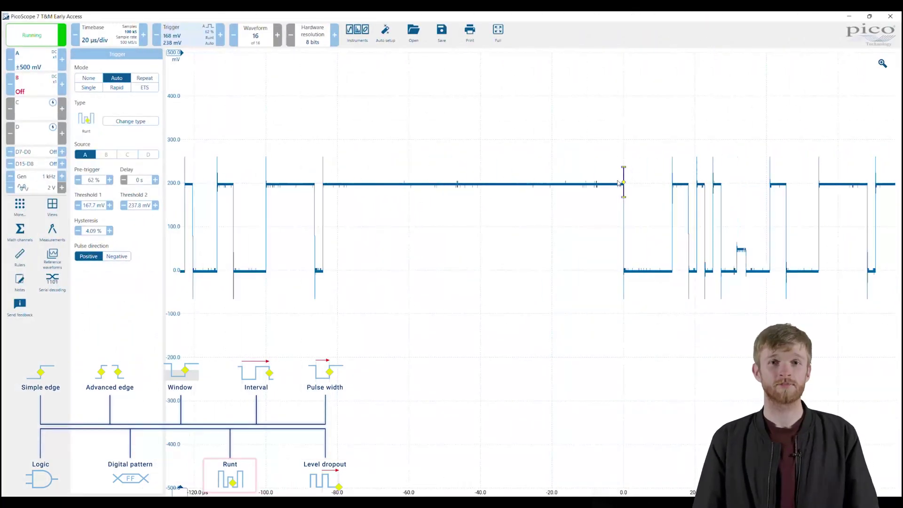
drag(625, 183, 617, 254)
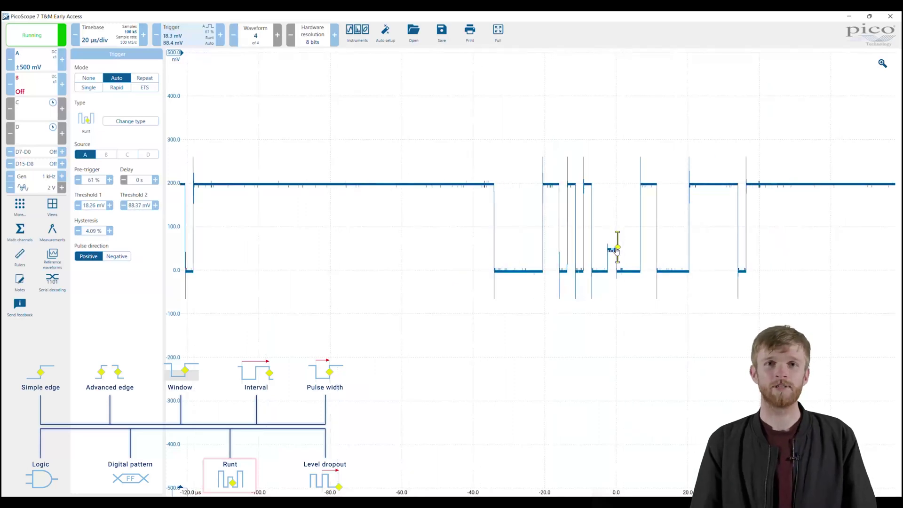
click(609, 183)
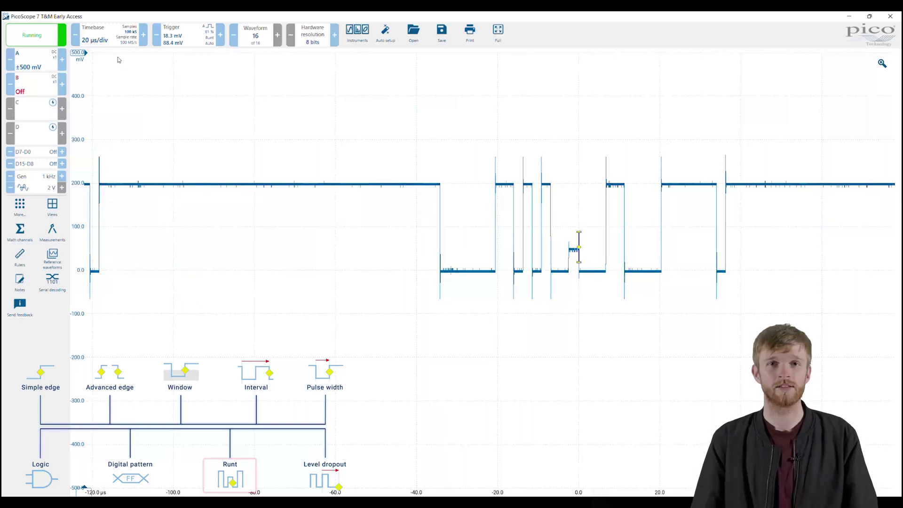
Set the trigger pattern to D0 rising with D3, D4, D5, D6 and D7 high.
click(176, 35)
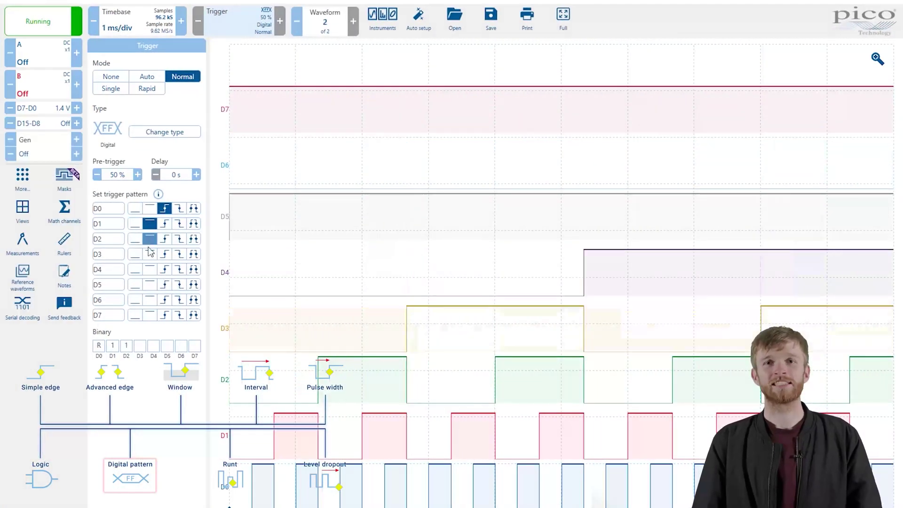
click(149, 255)
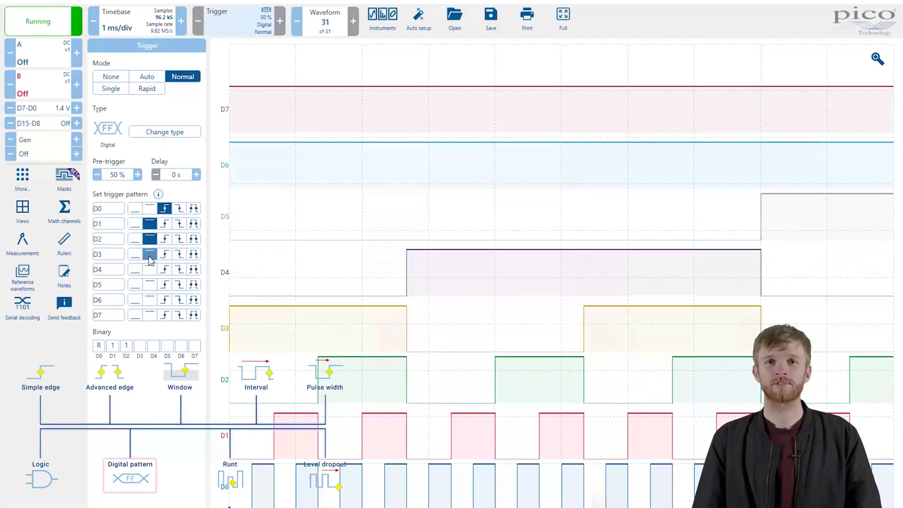
click(149, 269)
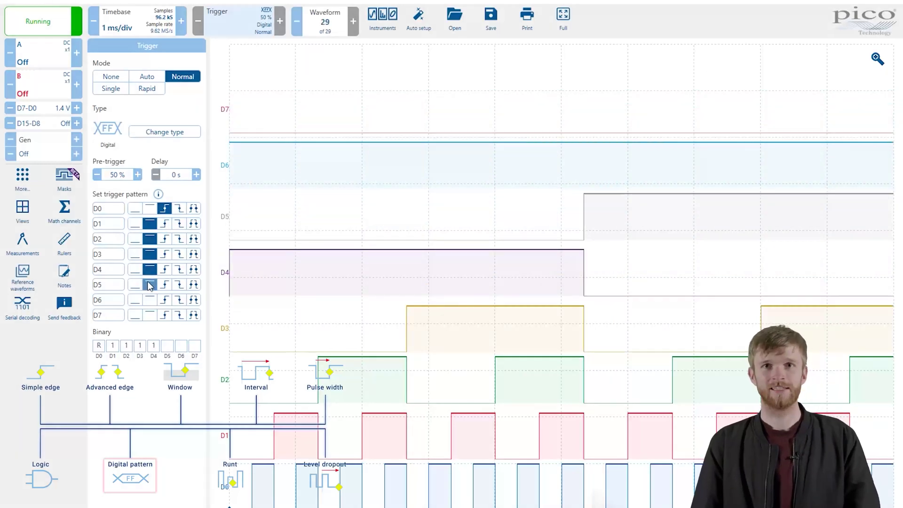
click(149, 285)
click(148, 301)
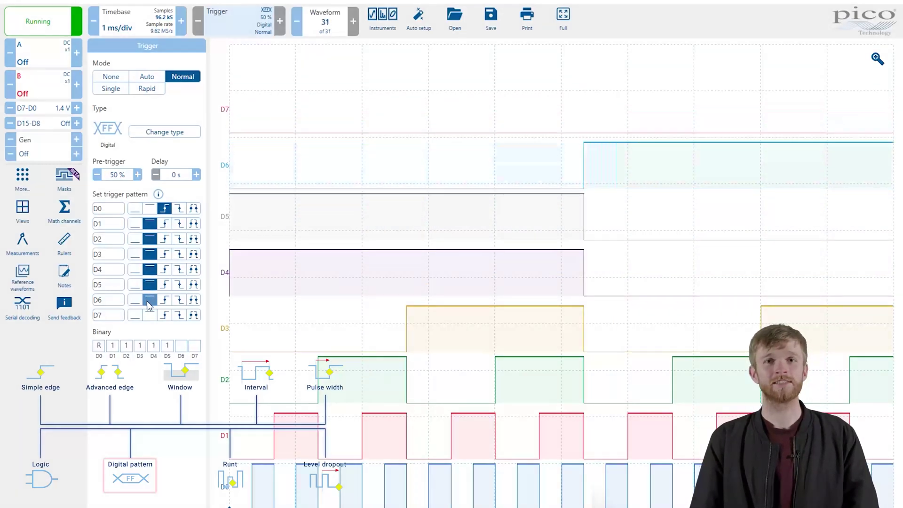
click(149, 316)
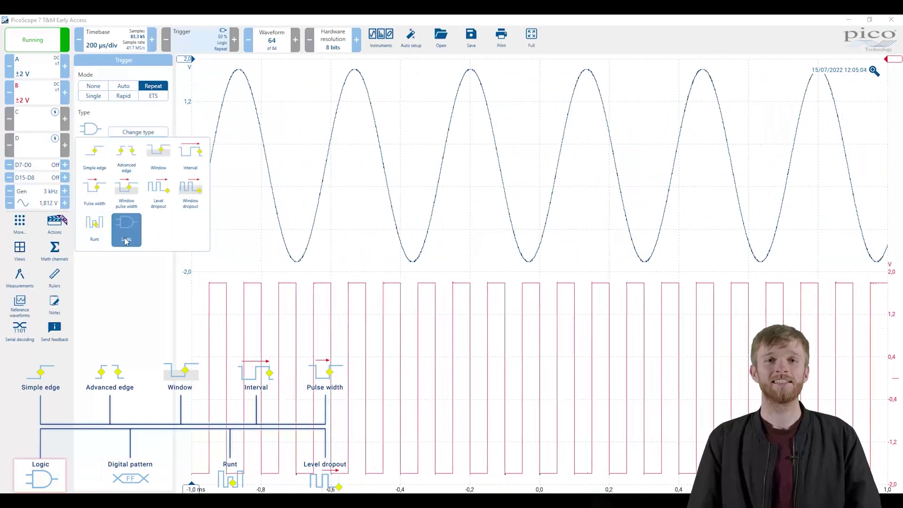
Switch to a Logic trigger and add channels A and B as its AND sources.
click(126, 233)
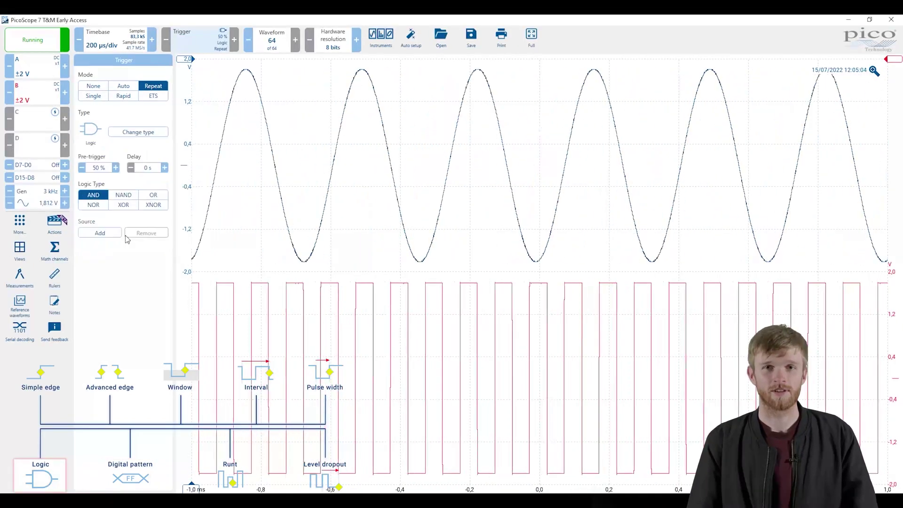
click(100, 233)
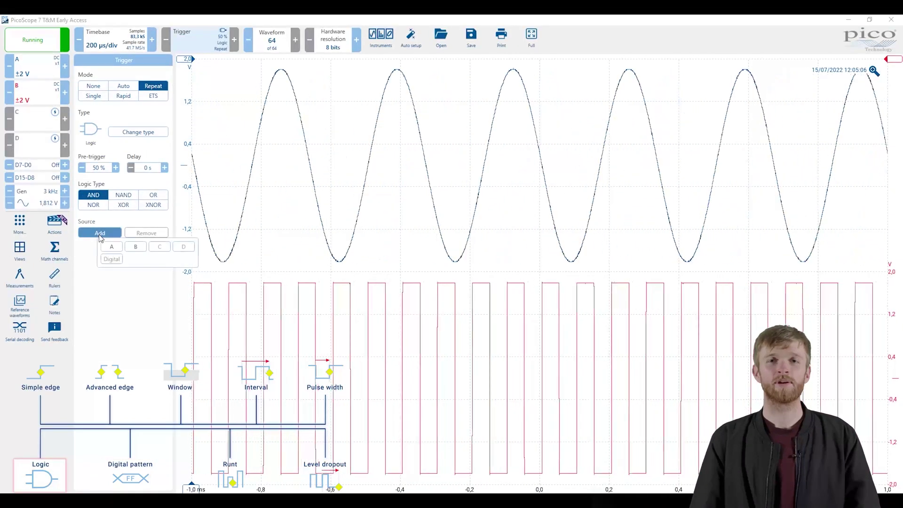
click(111, 247)
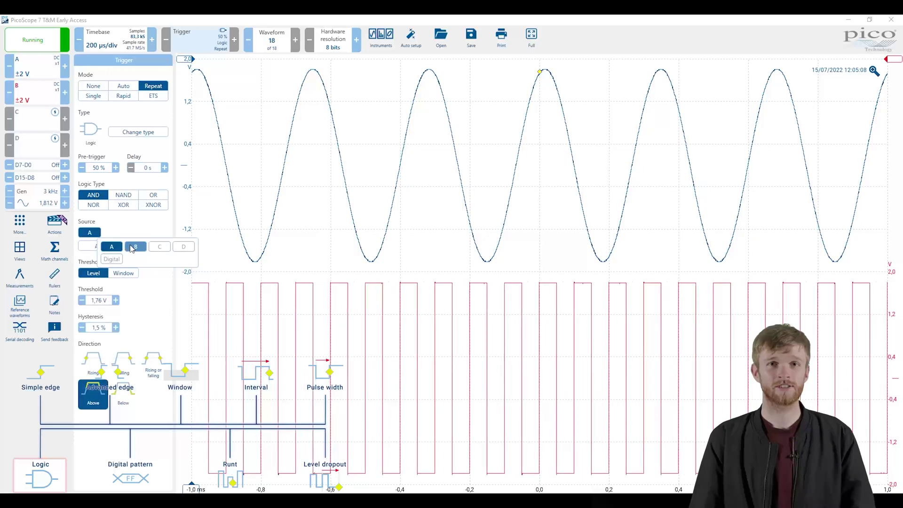
click(134, 248)
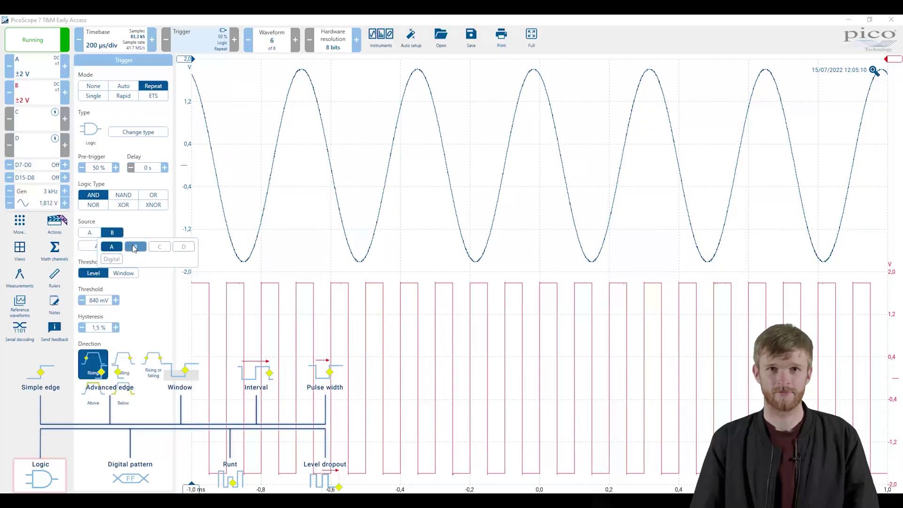
click(134, 309)
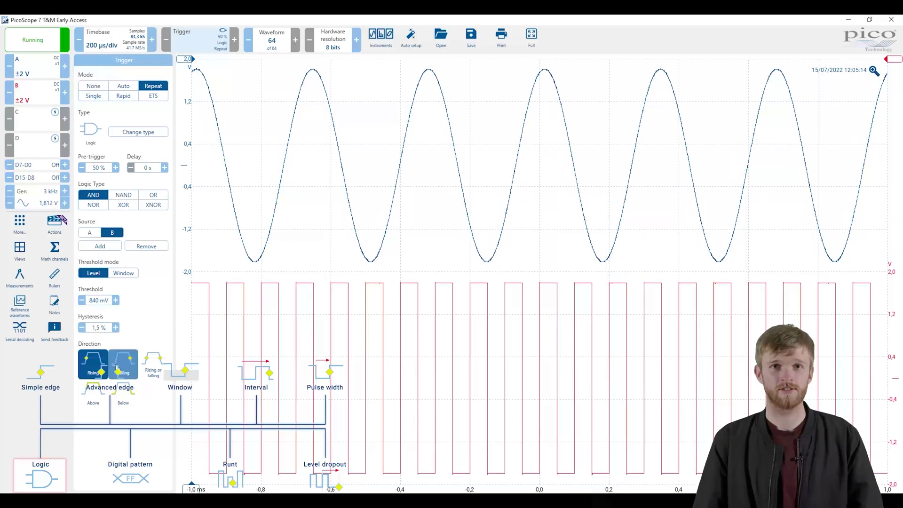